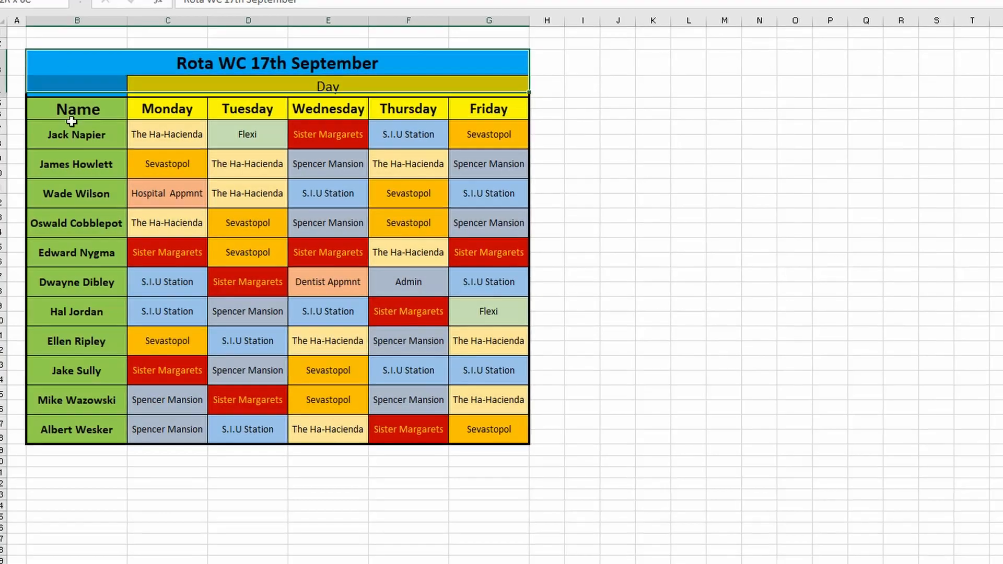
# Select the whole rota table, from its title row to the last staff row, and copy it.
pyautogui.moveTo(71, 108); pyautogui.dragTo(80, 432)
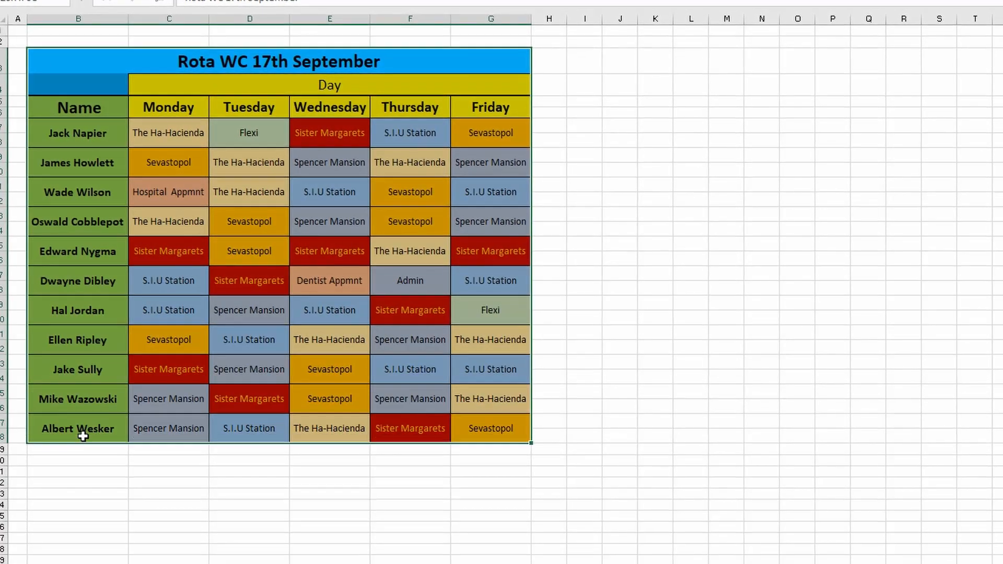
pyautogui.rightClick(137, 305)
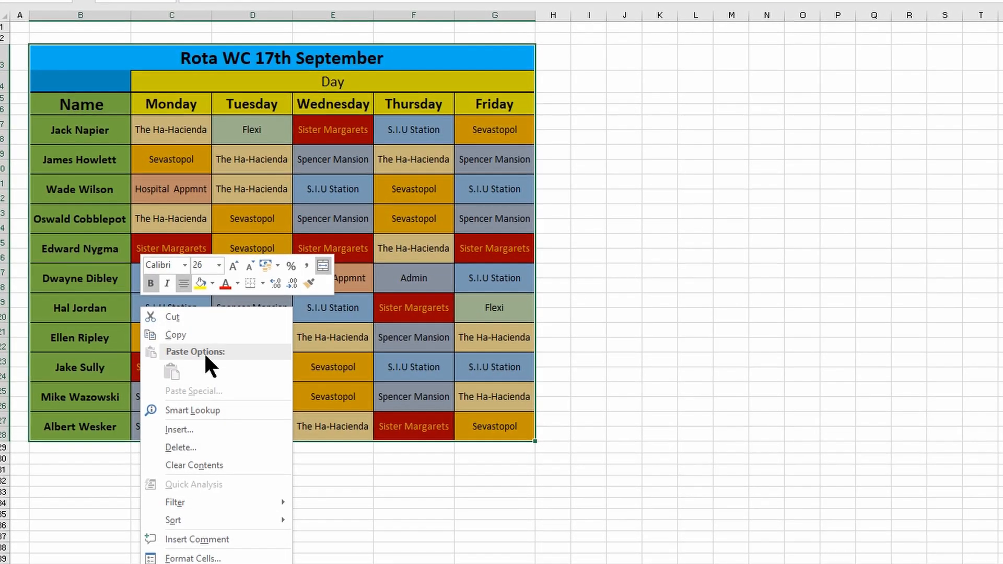
pyautogui.click(201, 335)
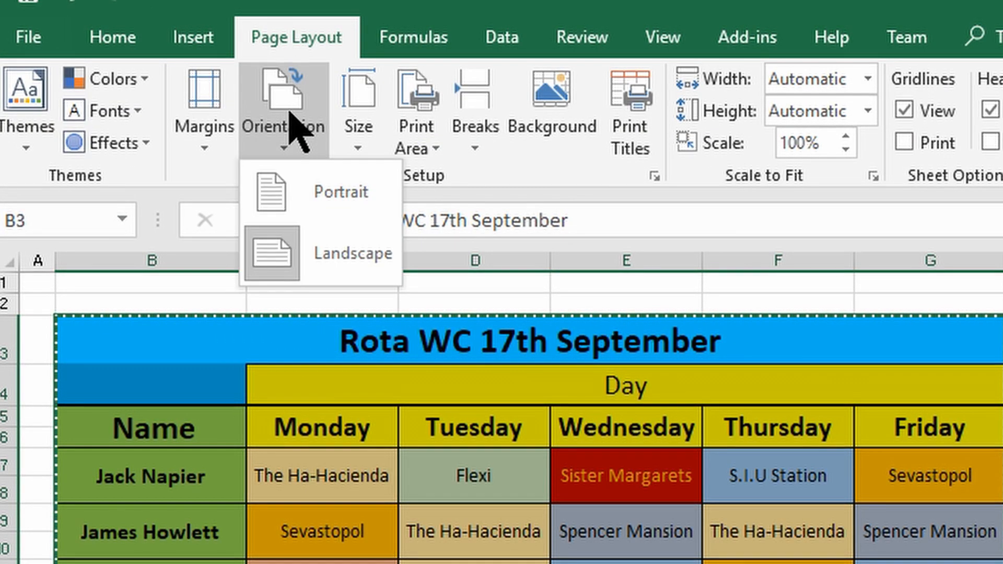
# Check the page size options and the print preview of the rota, and return to the worksheet.
pyautogui.click(367, 115)
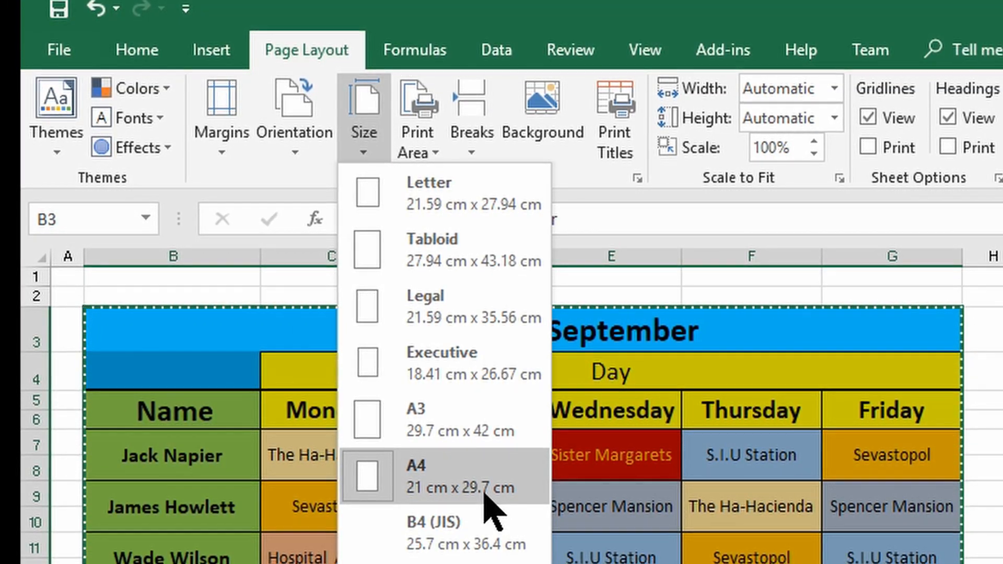
pyautogui.click(61, 48)
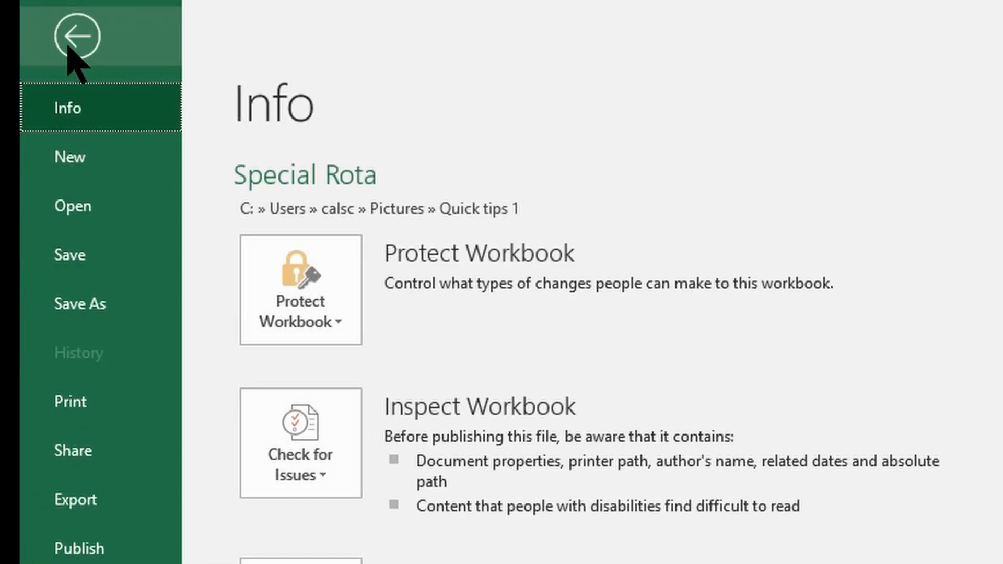
pyautogui.click(113, 413)
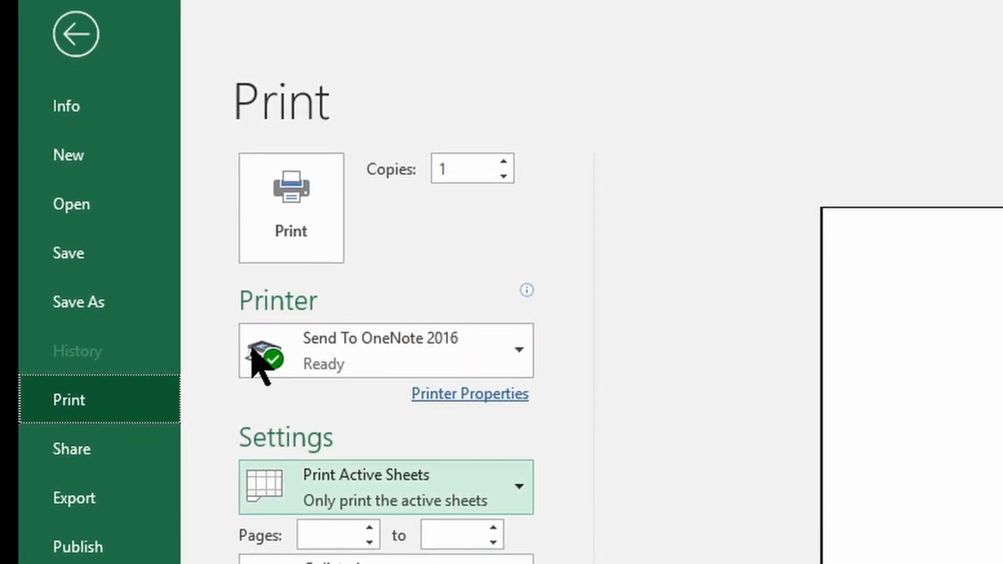
pyautogui.click(75, 34)
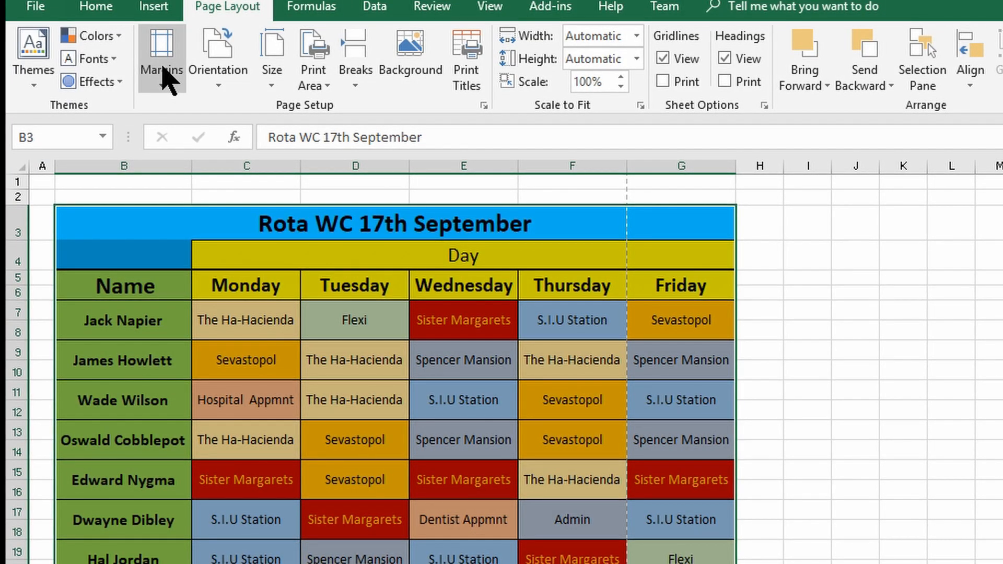
# Open the custom page margin settings and set the footer margin to 0 and the right margin to 0.5.
pyautogui.click(162, 69)
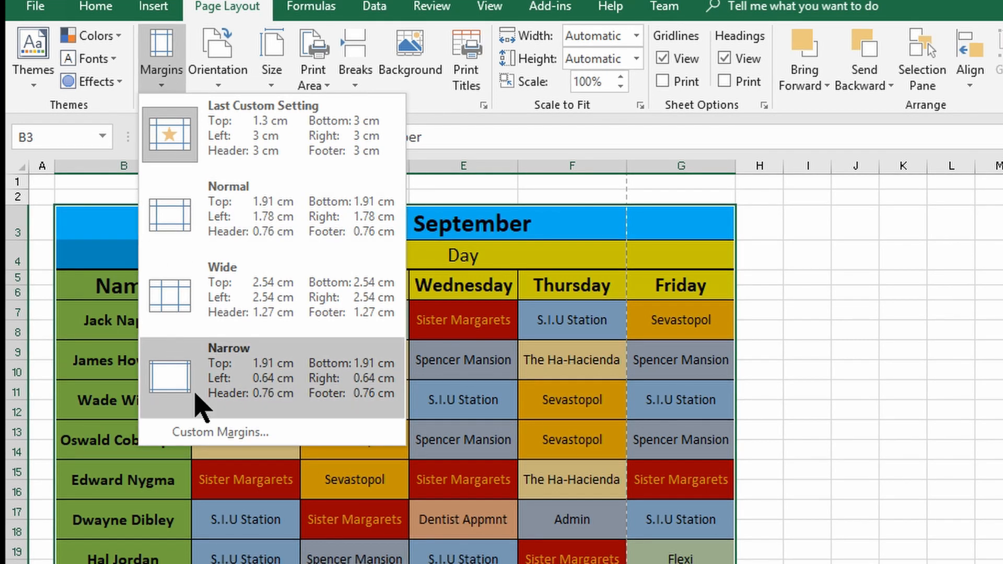
pyautogui.click(238, 433)
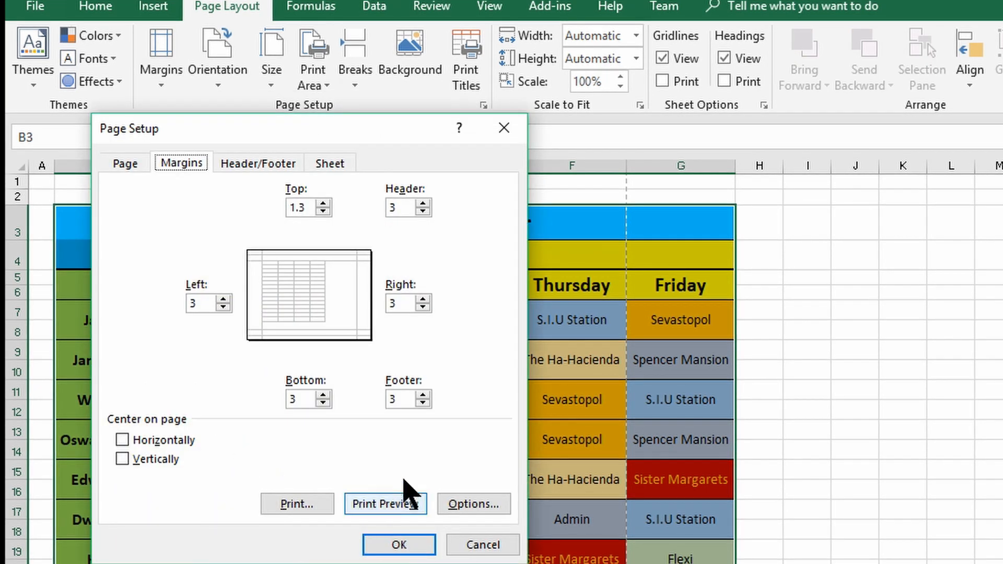
pyautogui.click(422, 402)
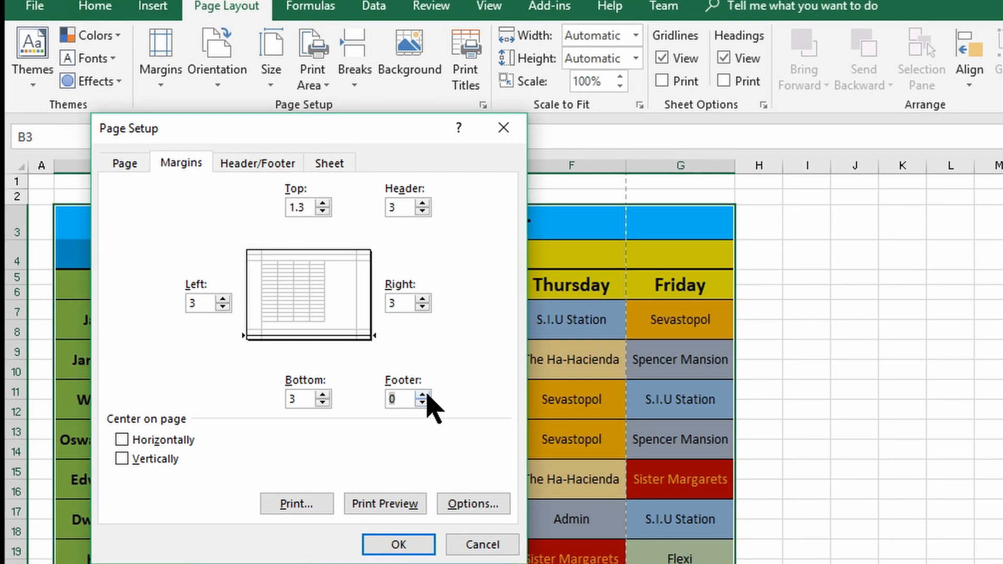
pyautogui.click(423, 307)
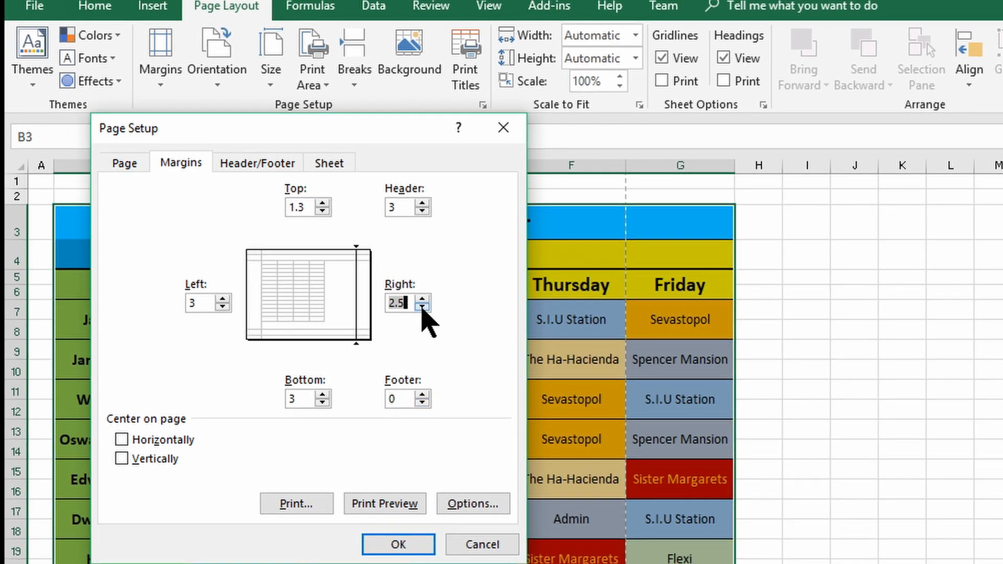
pyautogui.click(423, 307)
pyautogui.click(423, 308)
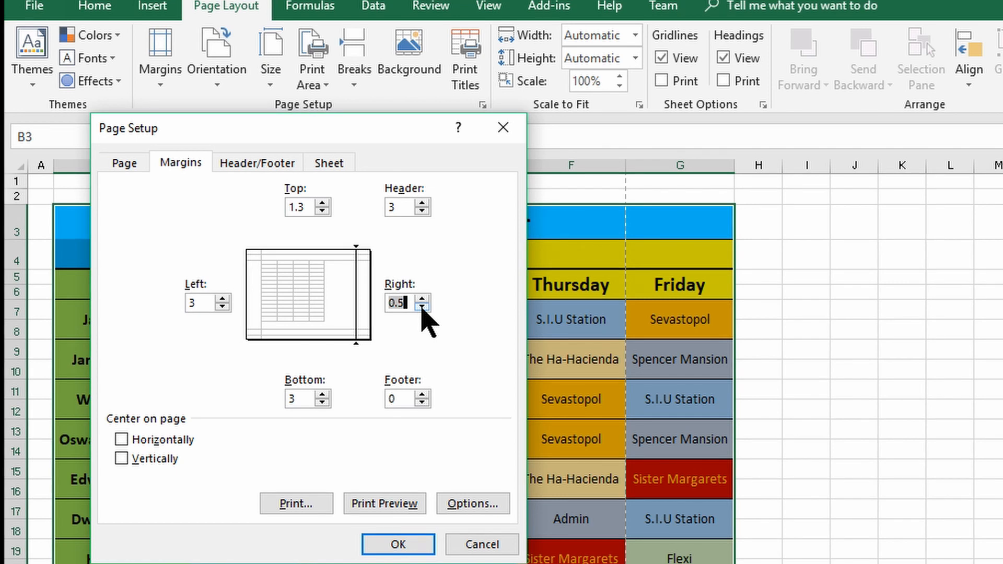
# Set the left, bottom, top and right page margins to .3 each.
pyautogui.click(199, 302)
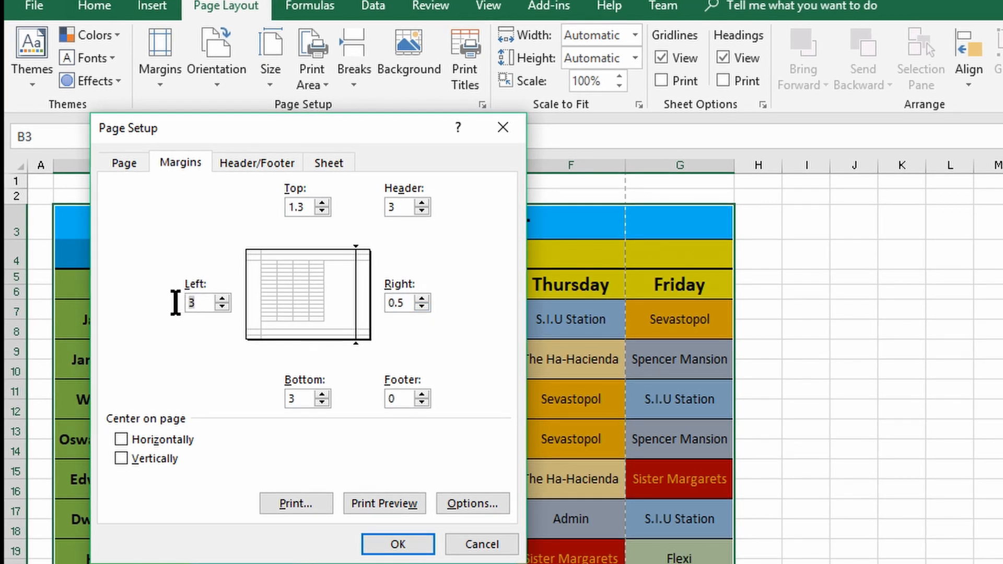
pyautogui.click(178, 303)
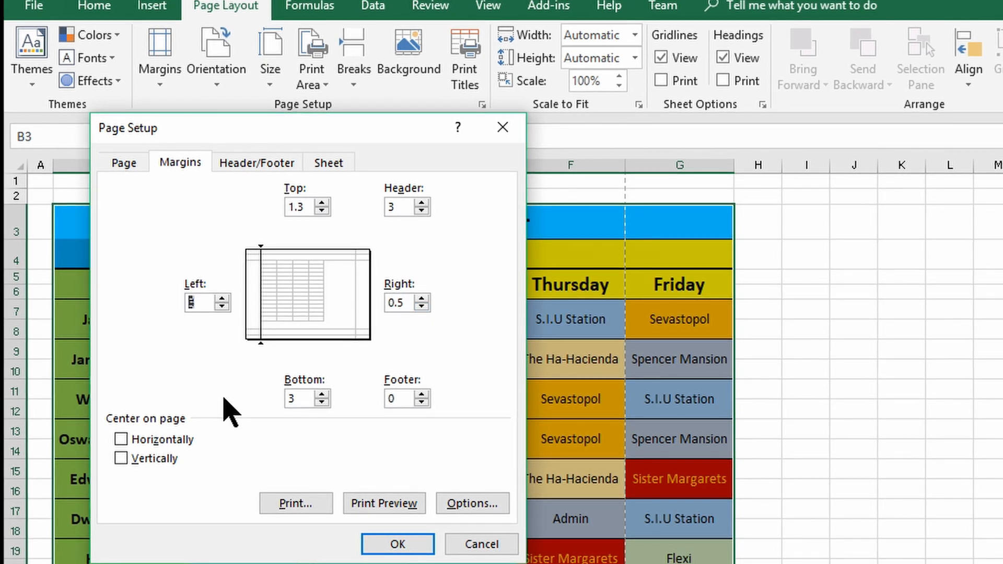
pyautogui.write('.3')
pyautogui.moveTo(299, 401); pyautogui.dragTo(269, 397)
pyautogui.write('.3')
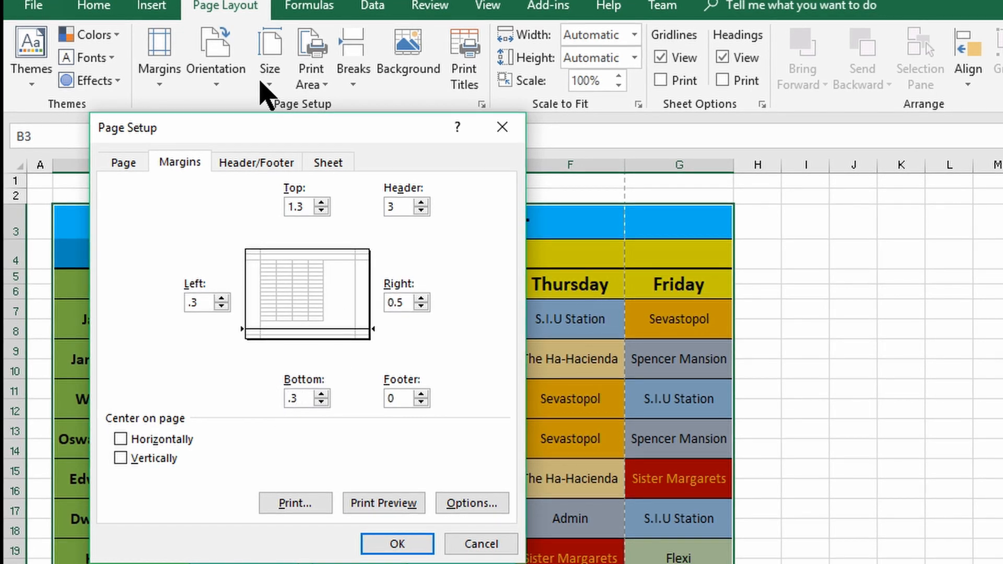
pyautogui.doubleClick(287, 207)
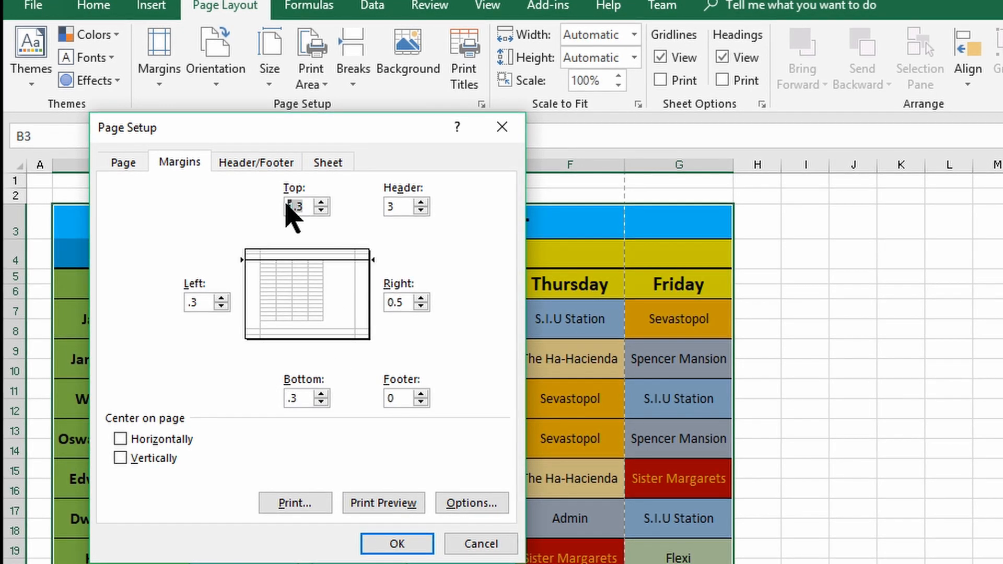
pyautogui.write('.3')
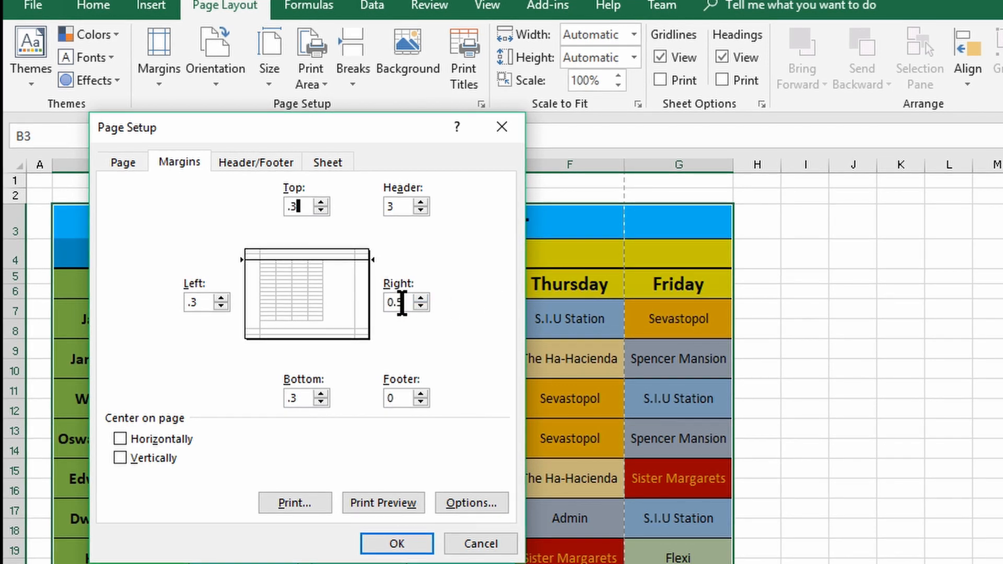
pyautogui.click(385, 303)
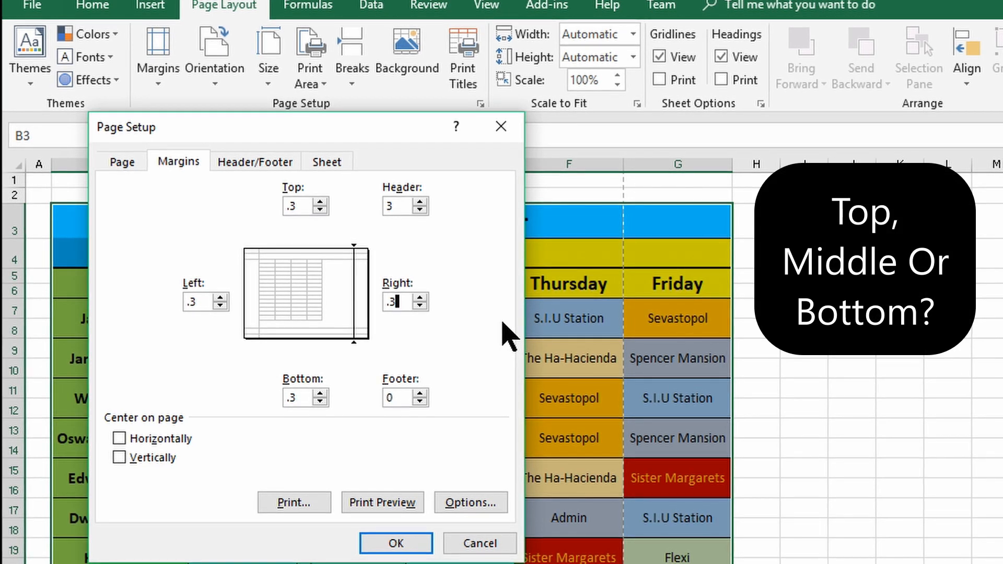
# Set the header margin to 0, leave the footer margin at 0, and apply the page setup.
pyautogui.click(419, 210)
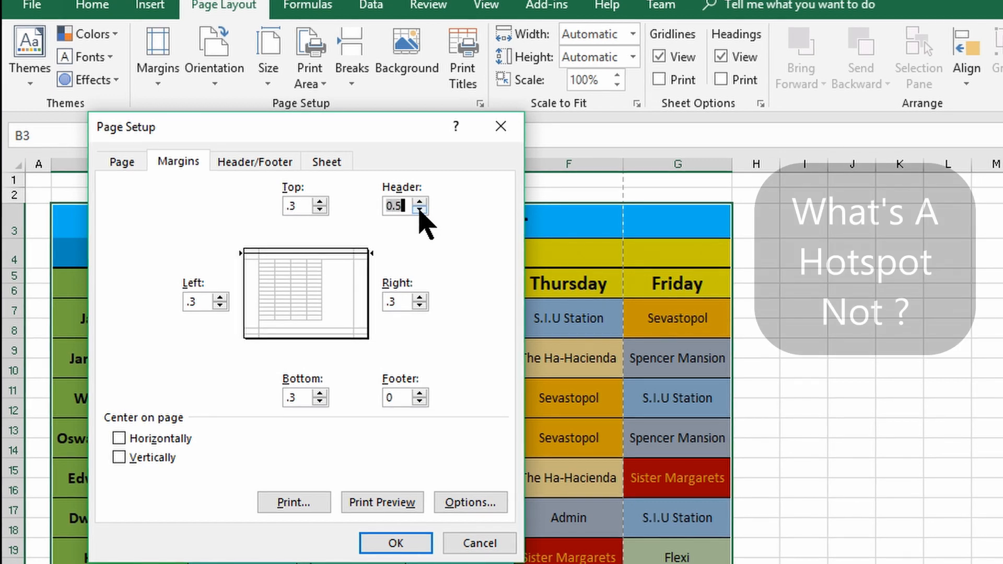
pyautogui.click(420, 210)
pyautogui.click(420, 402)
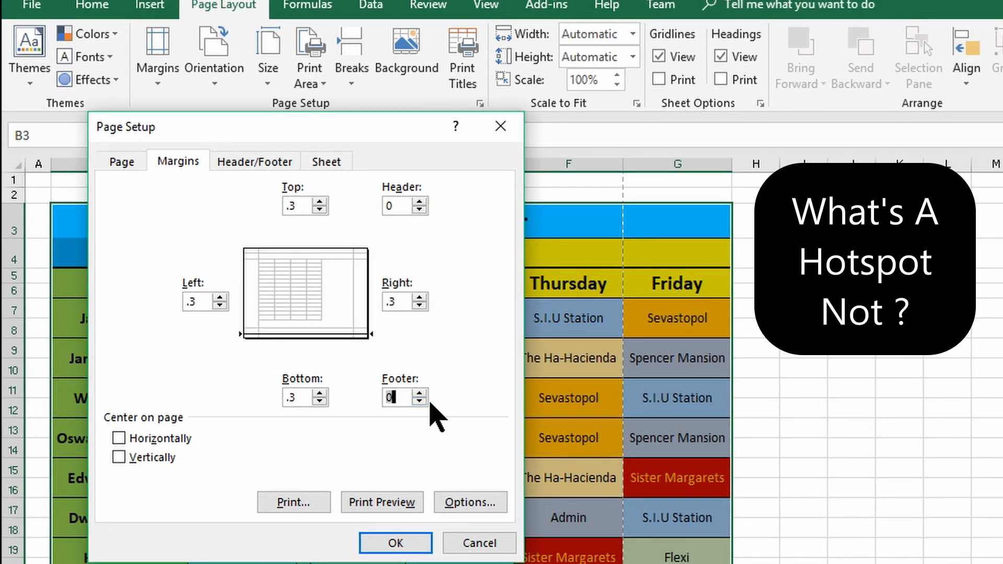
pyautogui.click(403, 543)
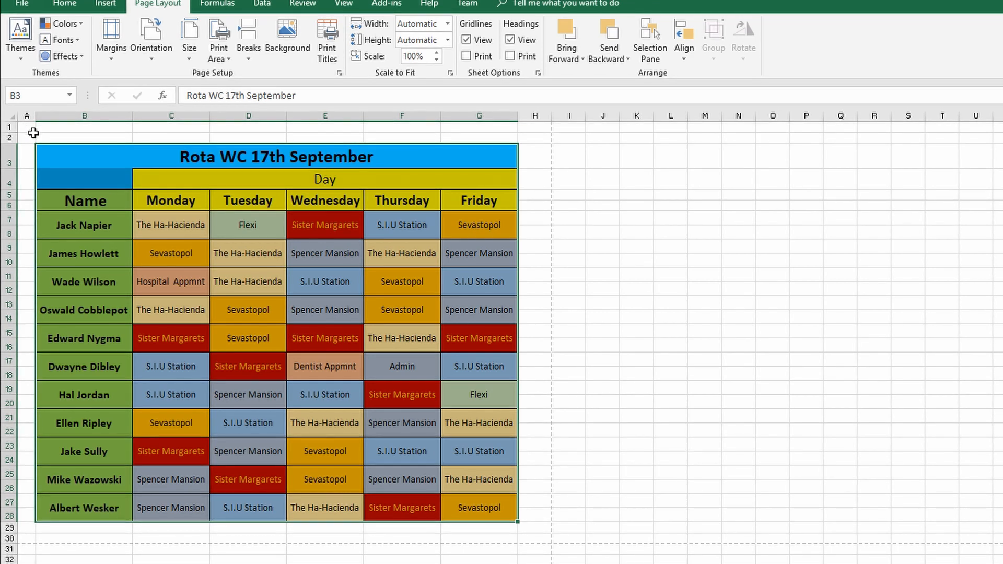
# Fill the empty cells A1:H2 above the rota table with white.
pyautogui.moveTo(30, 128); pyautogui.dragTo(534, 139)
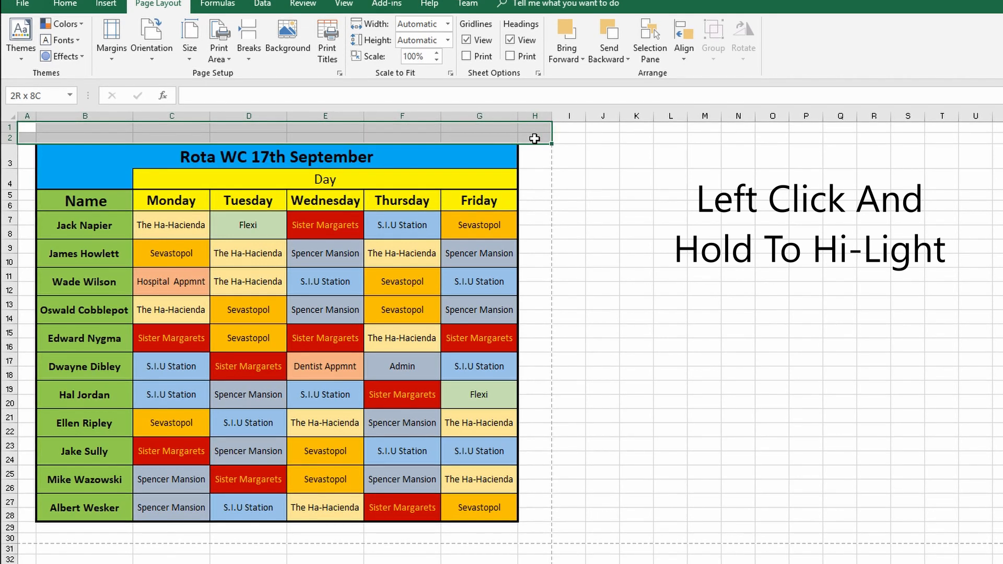
pyautogui.click(73, 5)
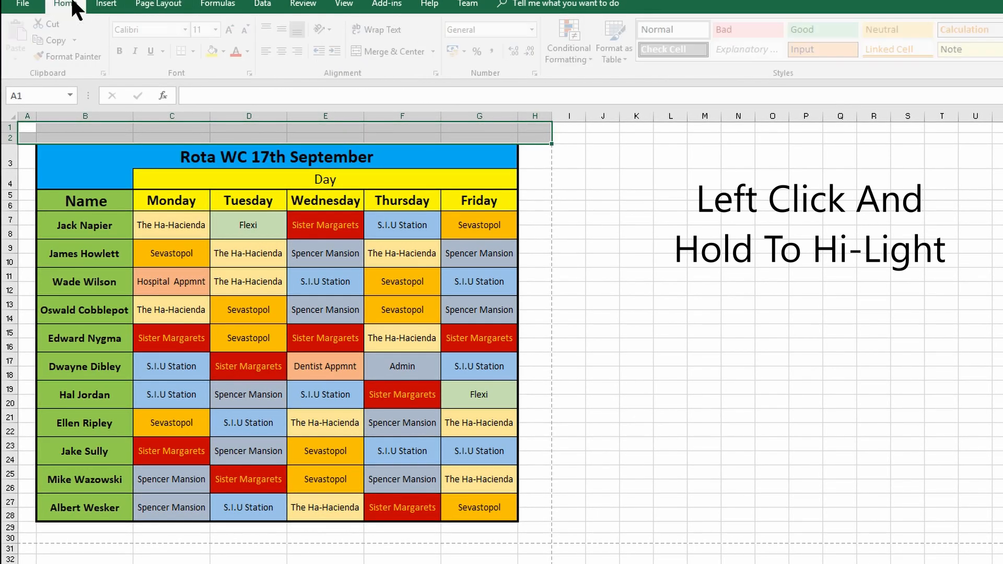
pyautogui.click(227, 50)
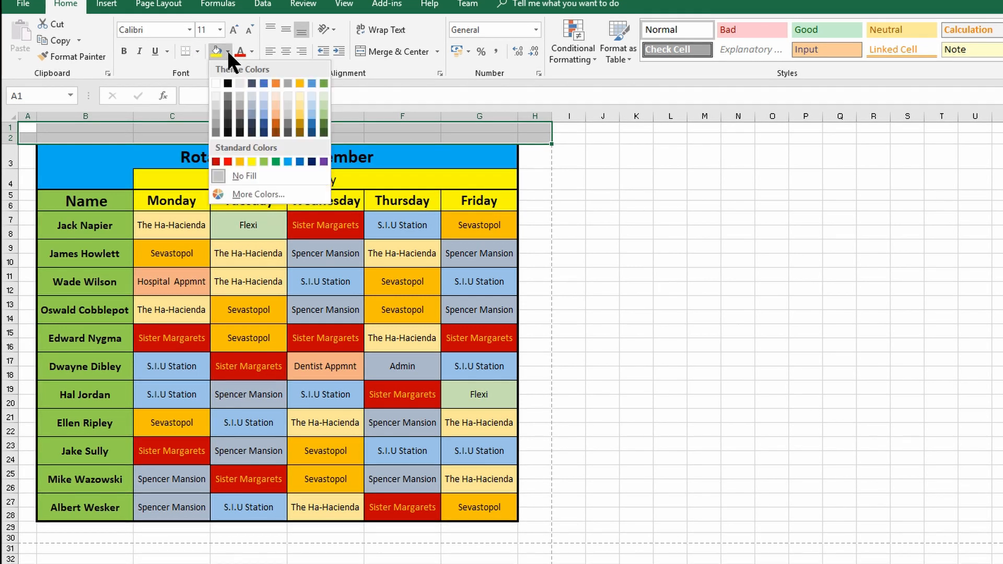
pyautogui.click(215, 81)
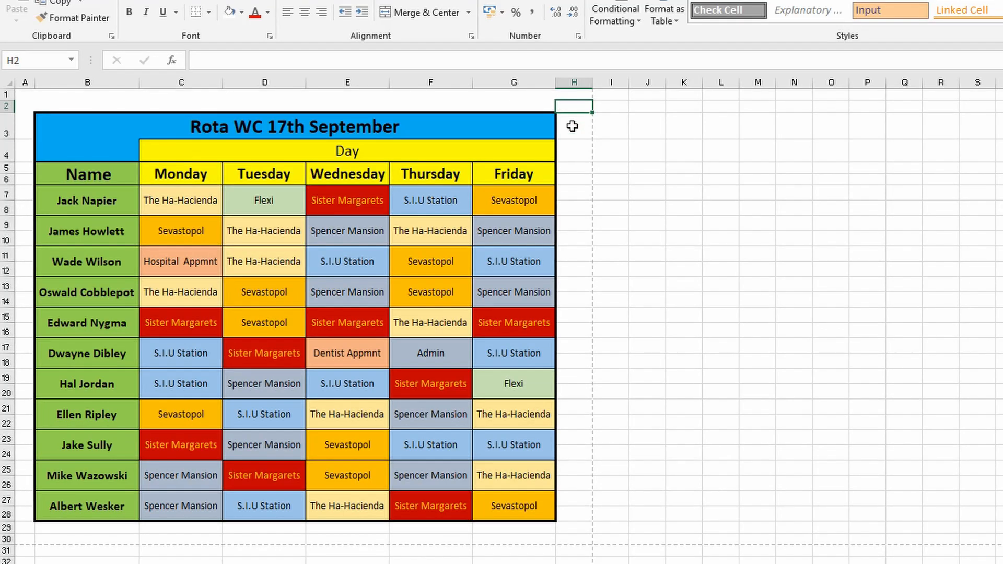
# Fill the empty cells around the rest of the rota with white: column H, rows 29 to 30 and column A.
pyautogui.moveTo(575, 110); pyautogui.dragTo(562, 538)
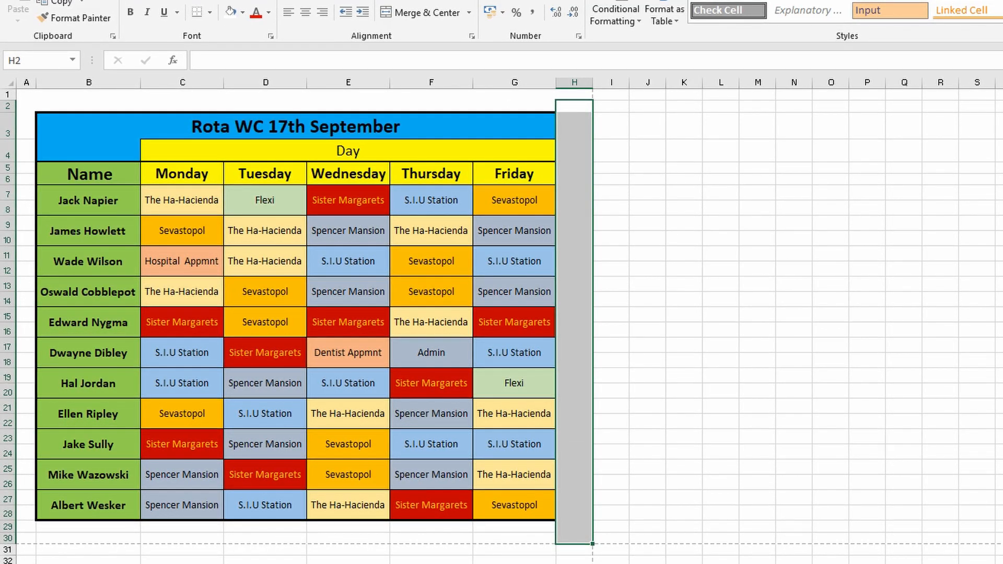
pyautogui.moveTo(31, 529); pyautogui.dragTo(562, 533)
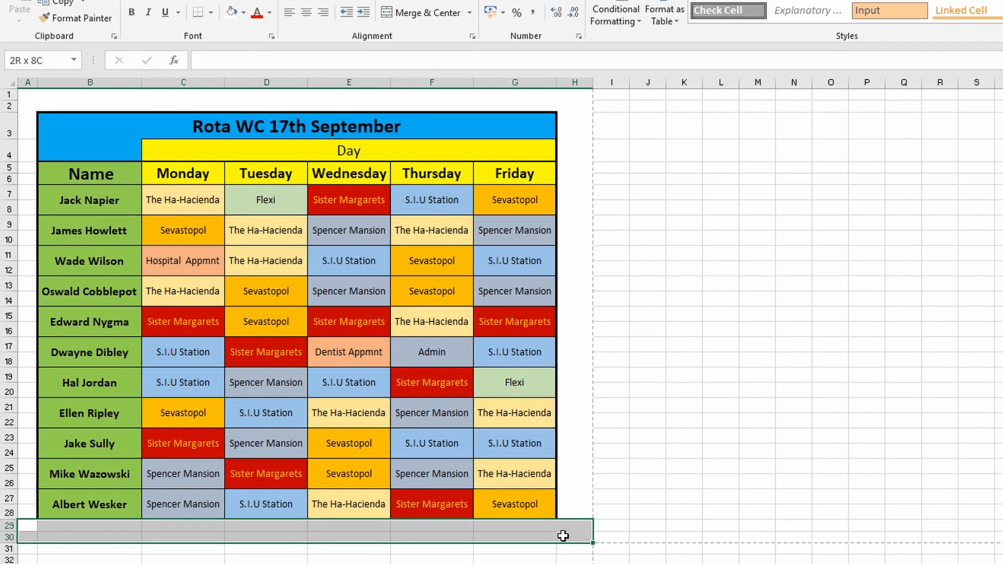
pyautogui.click(231, 14)
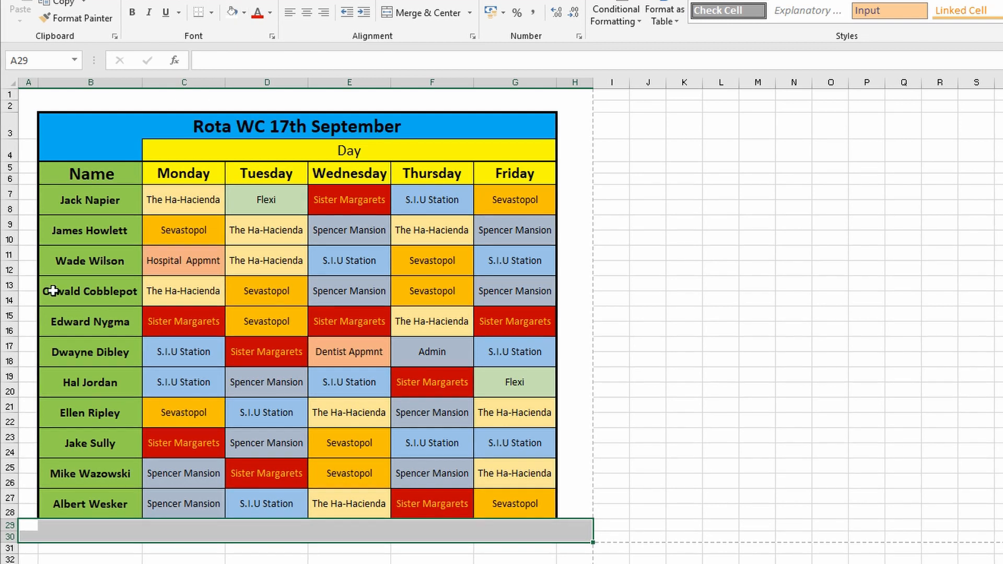
pyautogui.moveTo(28, 126); pyautogui.dragTo(31, 533)
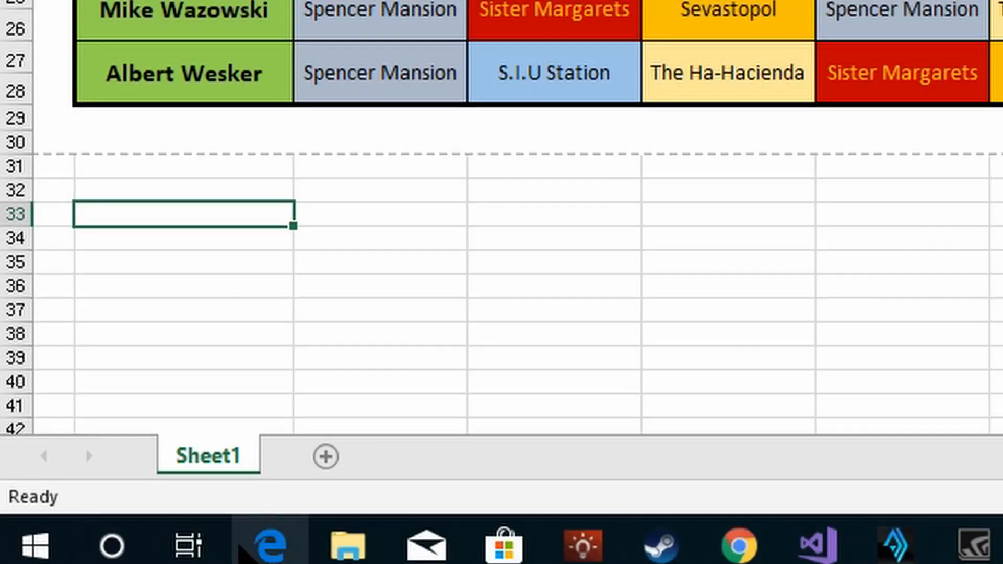
# Search Windows for "snipping tool" and launch the Snipping Tool app.
pyautogui.click(112, 546)
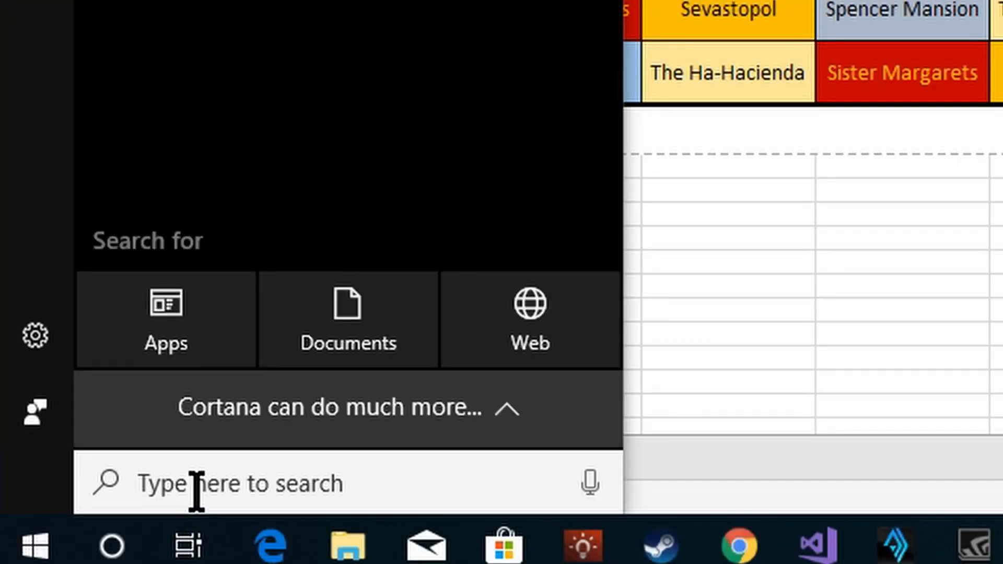
pyautogui.write('s')
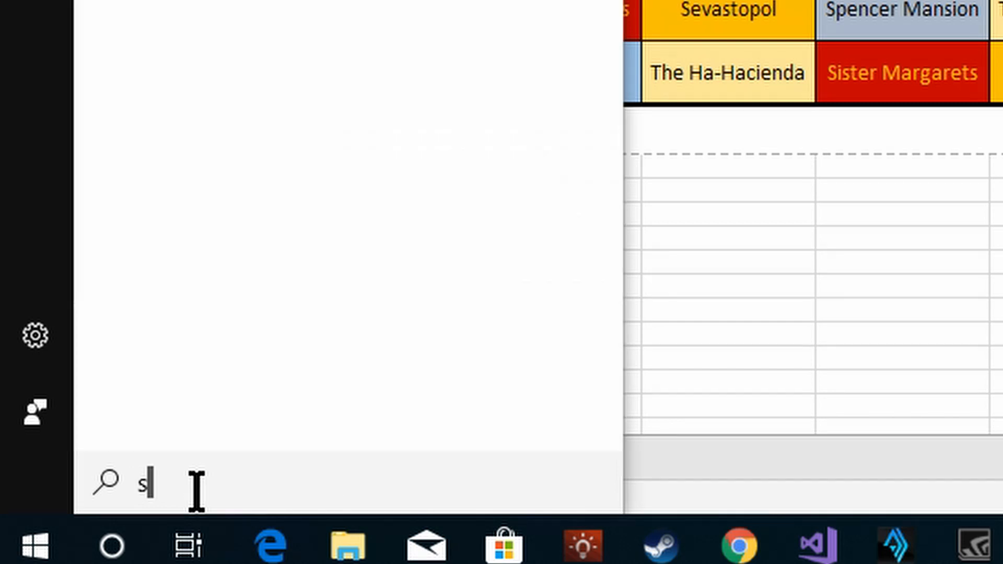
pyautogui.write('nipping ')
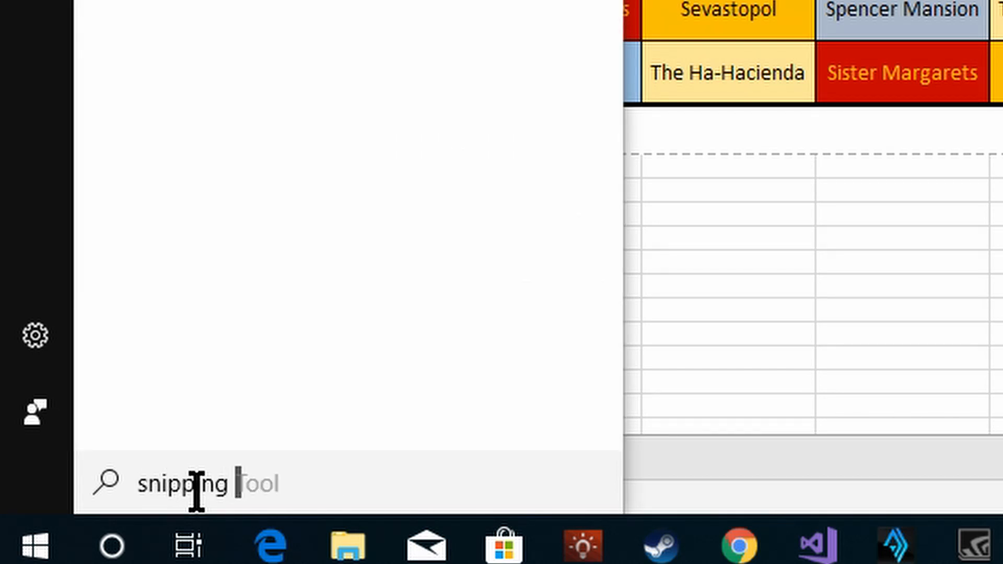
pyautogui.write('tool')
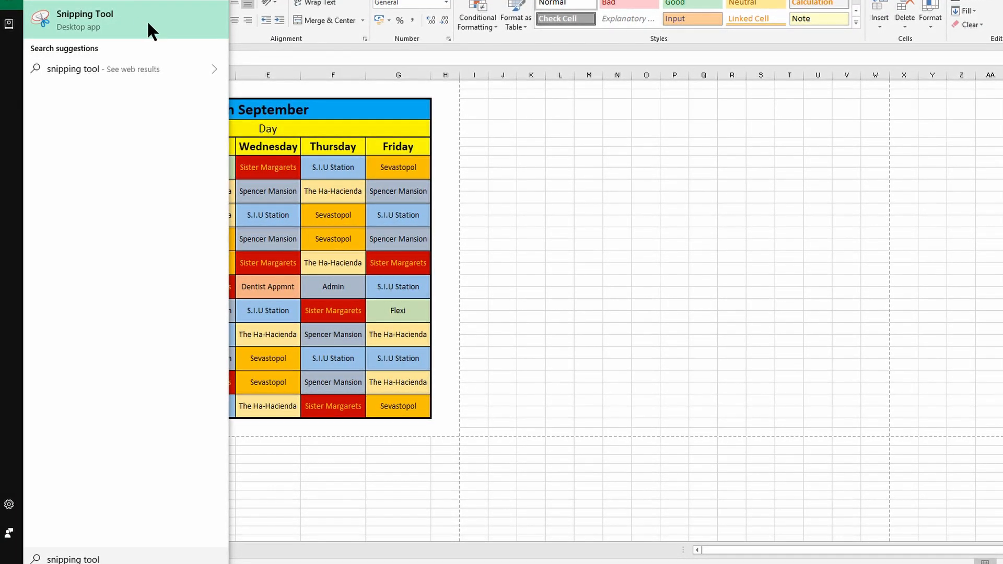
pyautogui.click(148, 24)
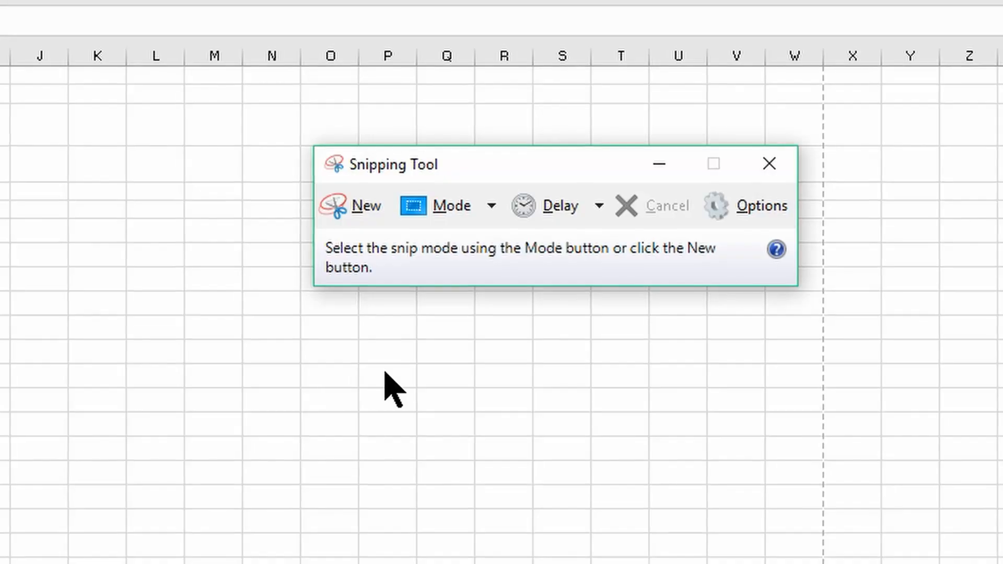
# Capture a new rectangular snip of the whole rota table together with its surrounding white border.
pyautogui.click(372, 207)
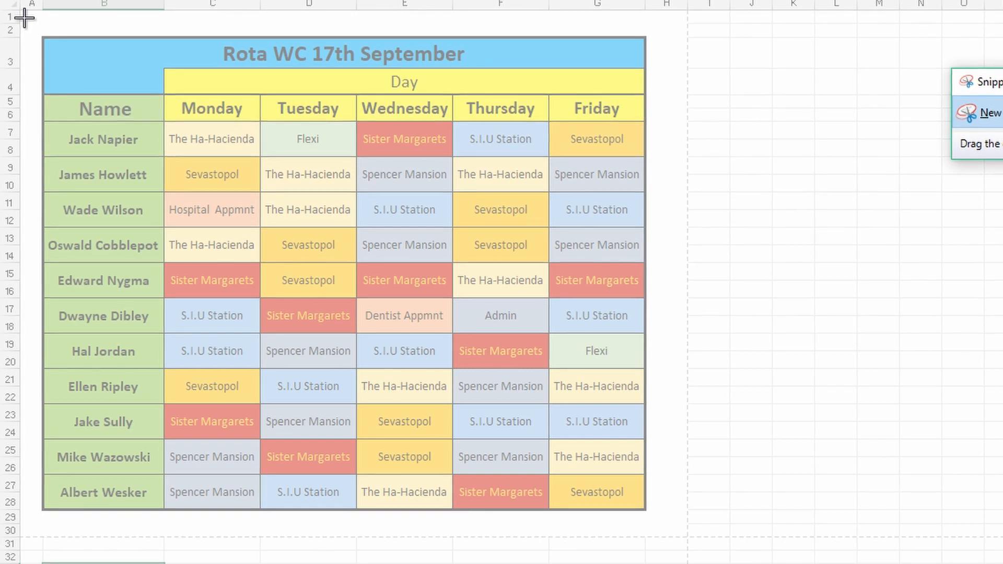
pyautogui.moveTo(58, 98); pyautogui.dragTo(671, 532)
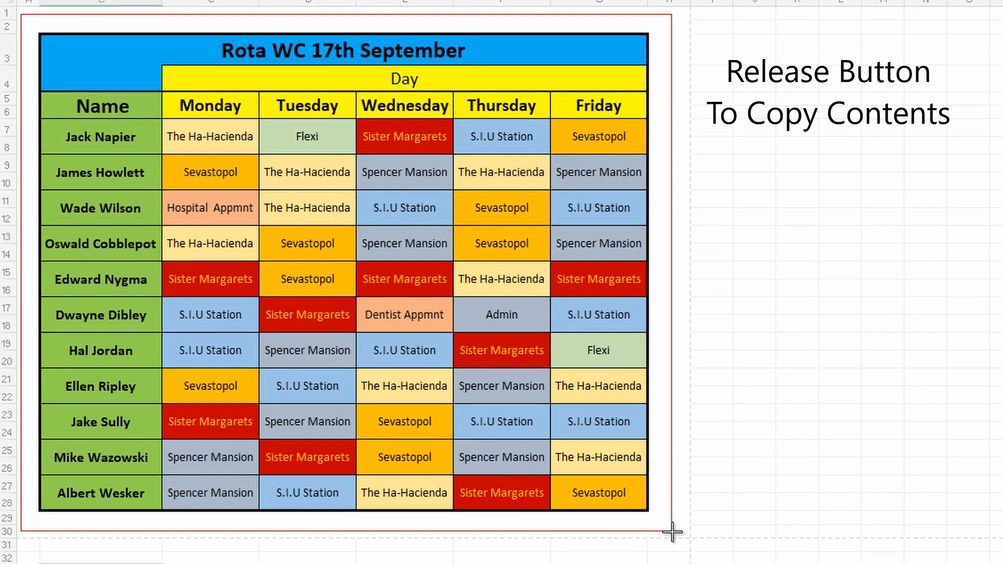
pyautogui.moveTo(671, 532); pyautogui.dragTo(671, 531)
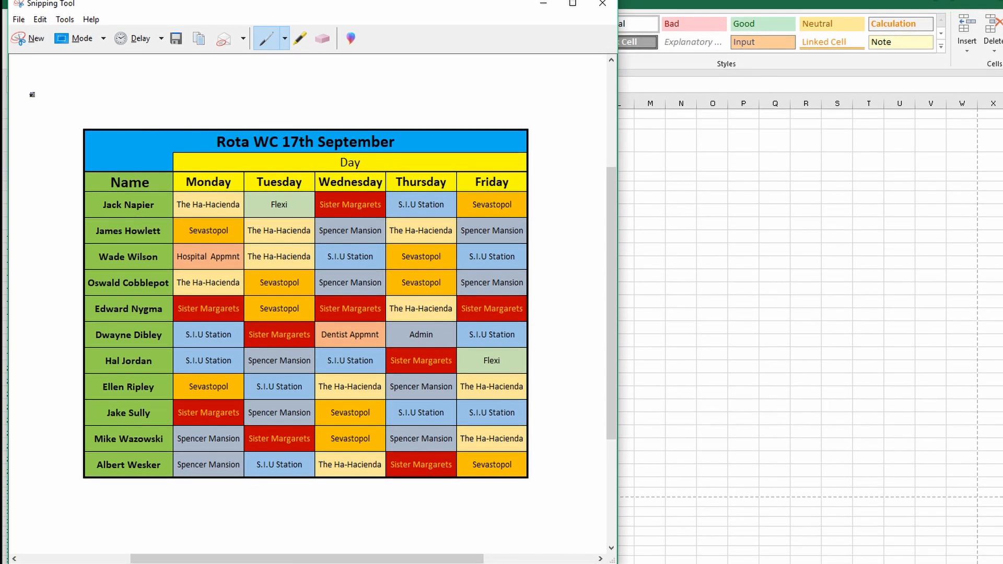
# Examine the options for saving the snip as a file and for sending it to an e-mail recipient.
pyautogui.click(21, 17)
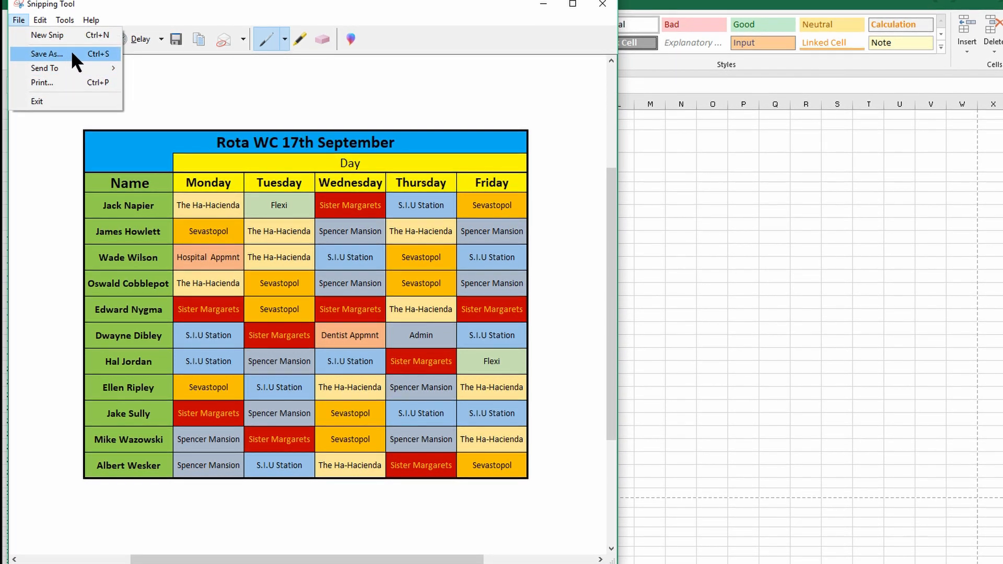
pyautogui.click(47, 53)
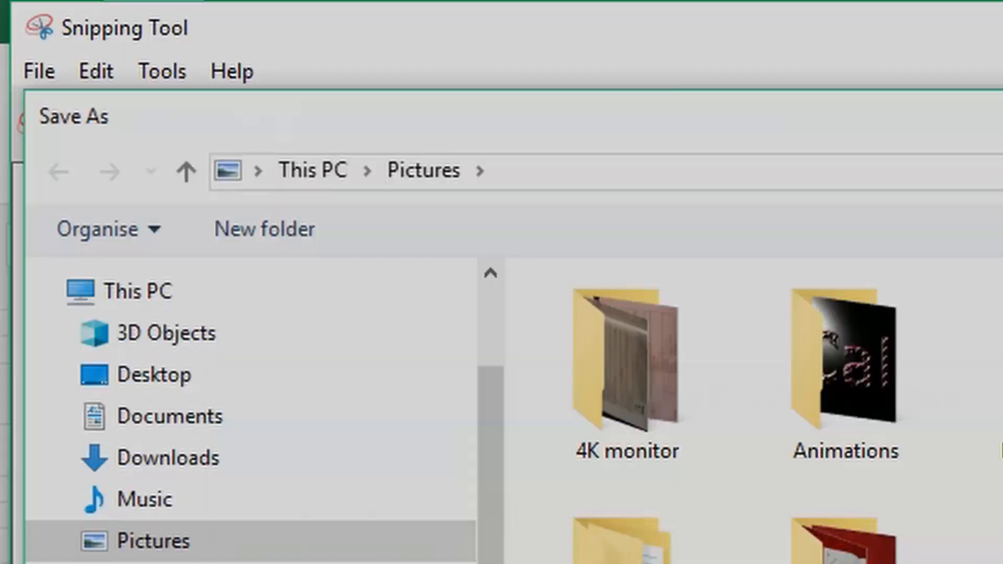
pyautogui.click(995, 534)
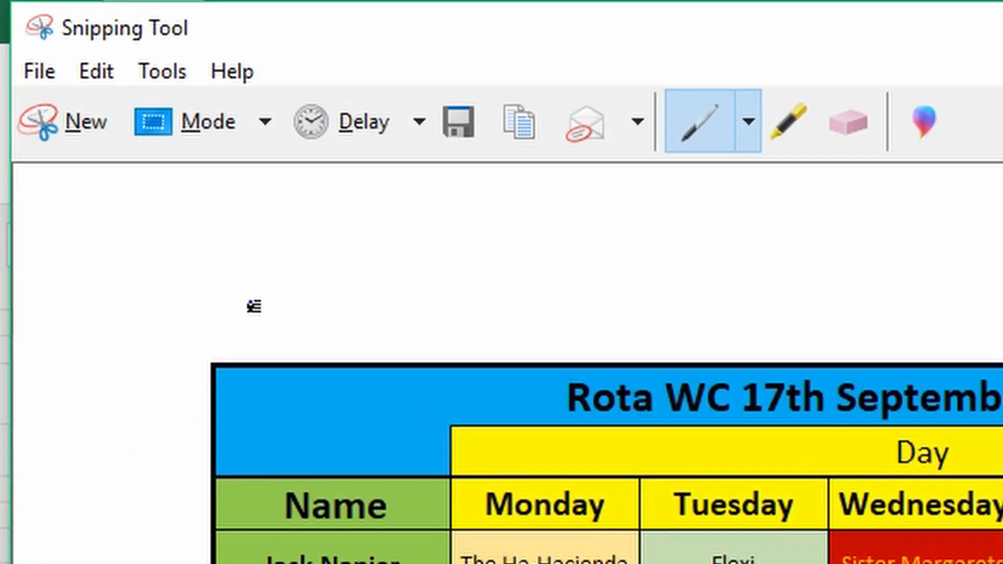
pyautogui.click(47, 68)
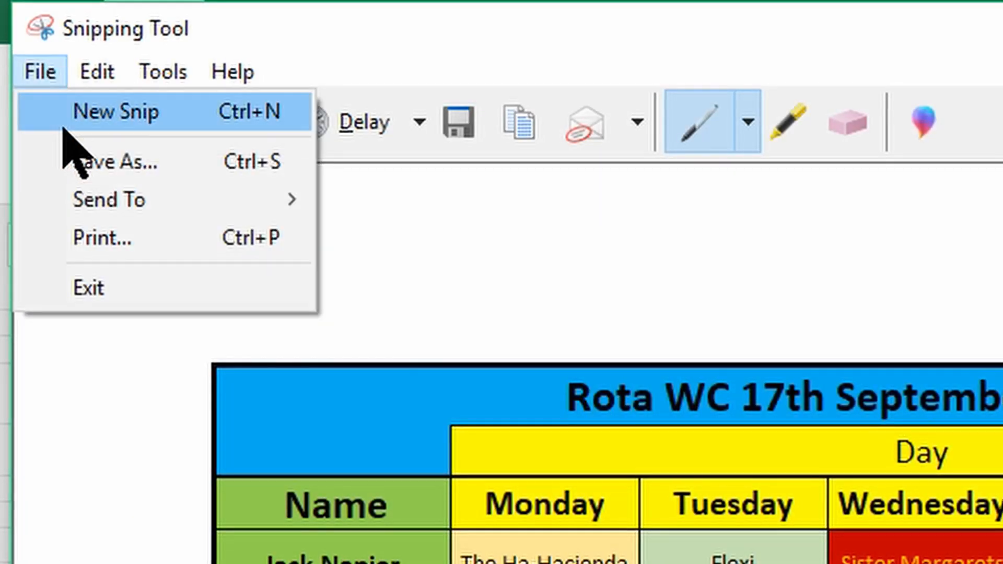
pyautogui.moveTo(125, 204)
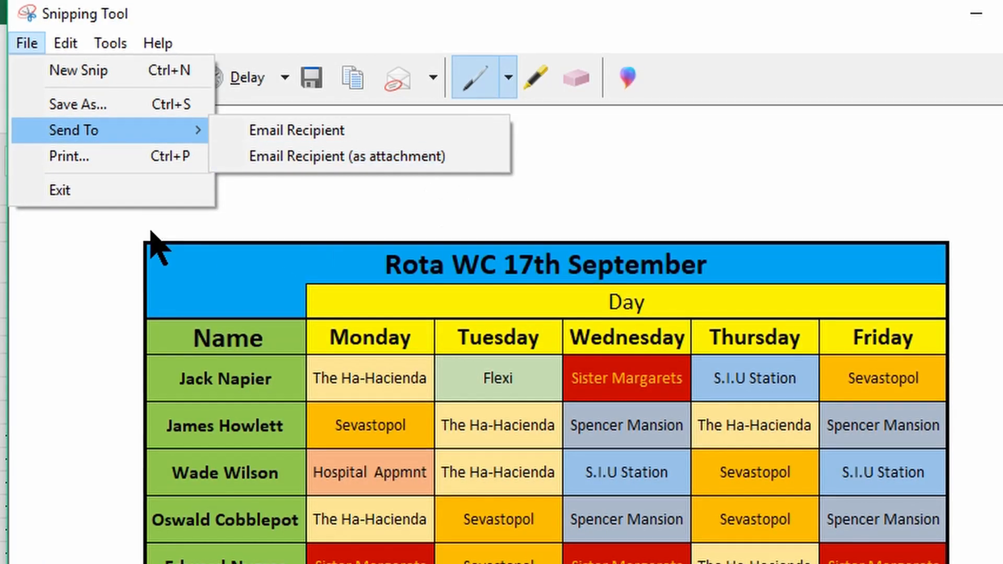
# Exit the Snipping Tool without saving the snip.
pyautogui.click(113, 190)
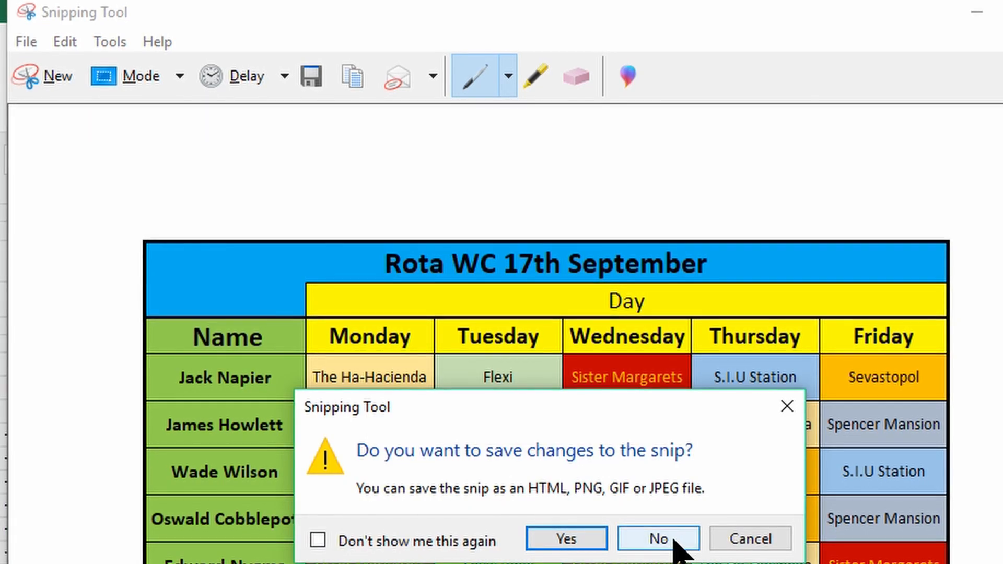
pyautogui.click(659, 539)
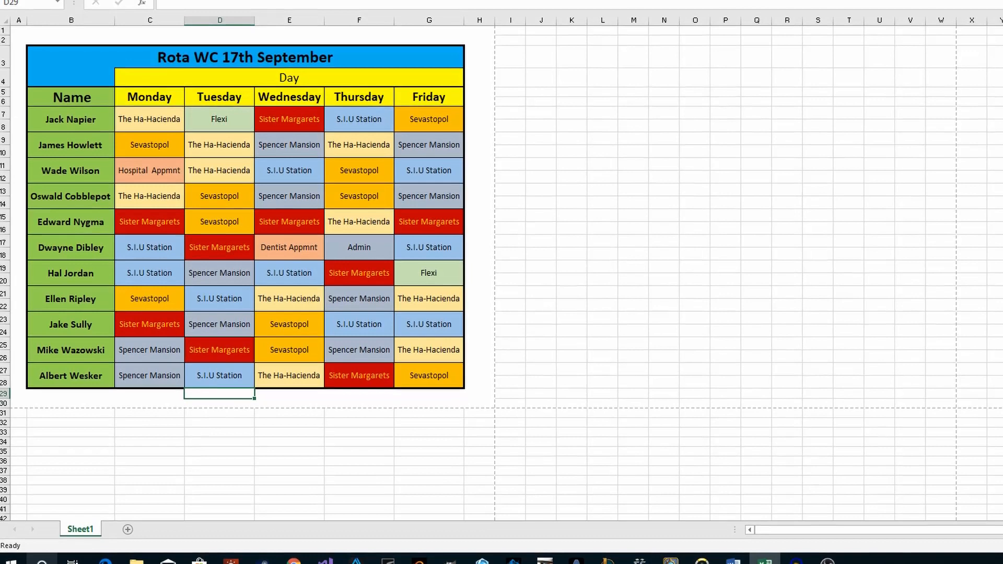
# Search Windows for "snipping", launch the Snipping Tool and snip the whole rota table with its white border.
pyautogui.click(41, 561)
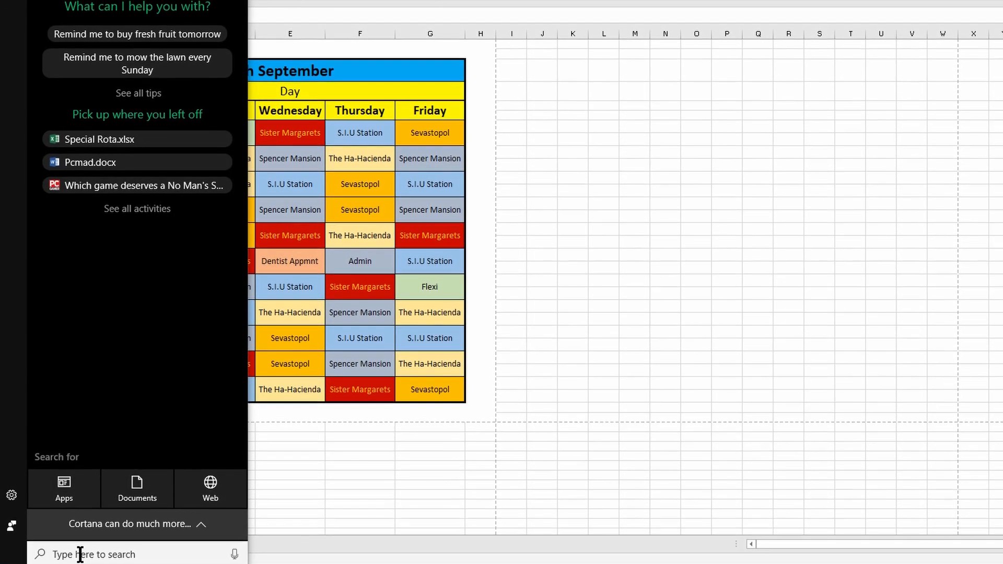
pyautogui.write('snipping')
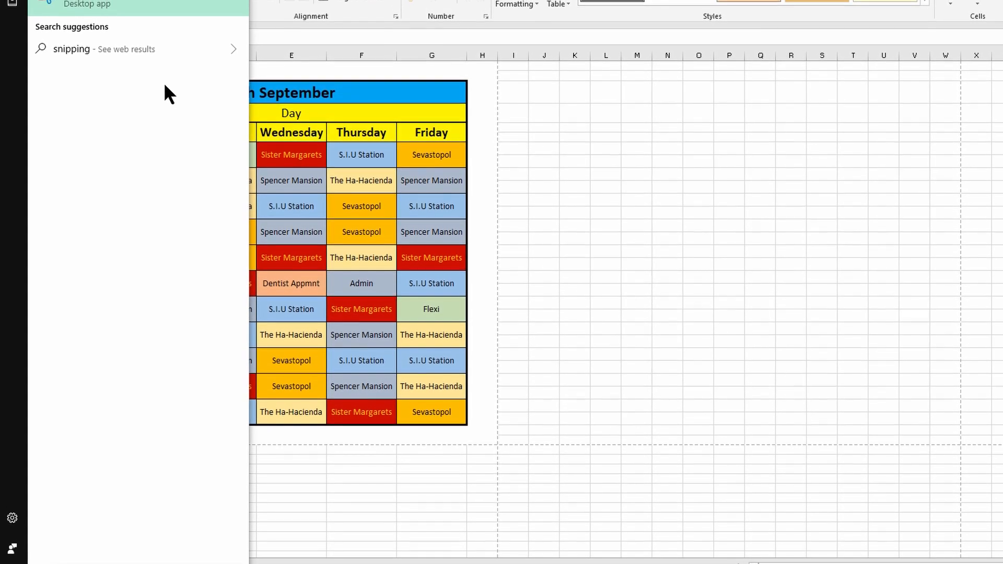
pyautogui.click(155, 7)
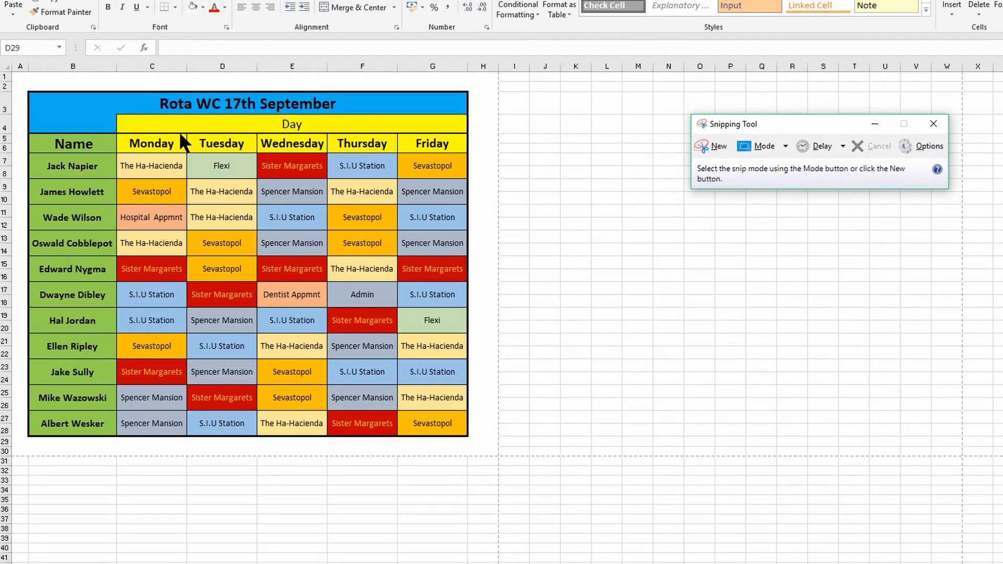
pyautogui.click(717, 143)
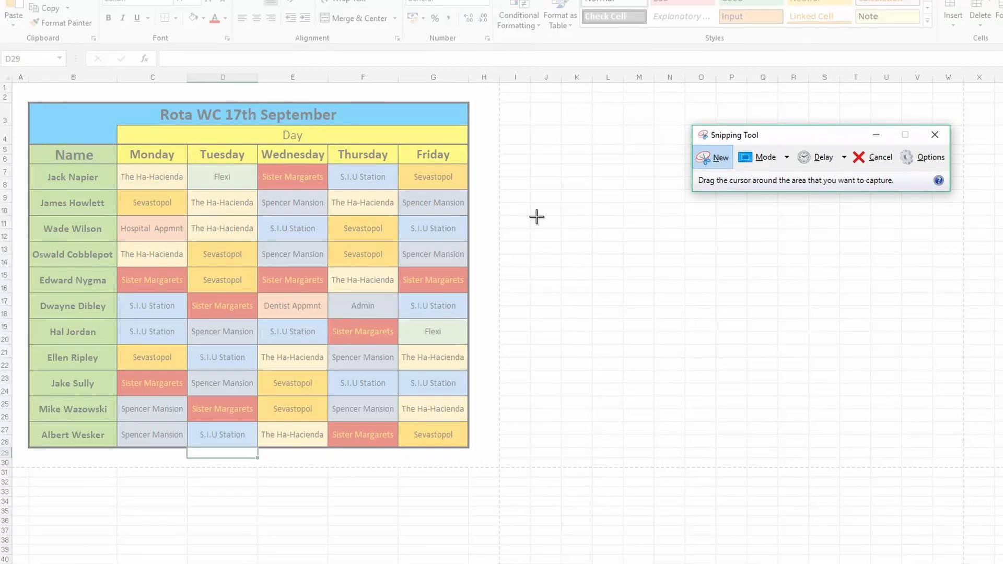
pyautogui.moveTo(21, 88); pyautogui.dragTo(483, 475)
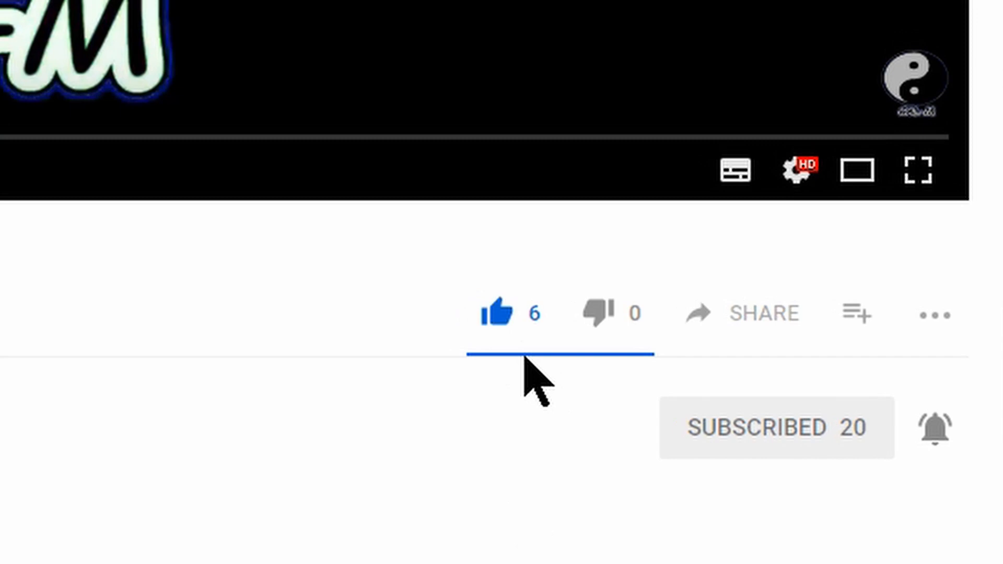
pyautogui.click(497, 316)
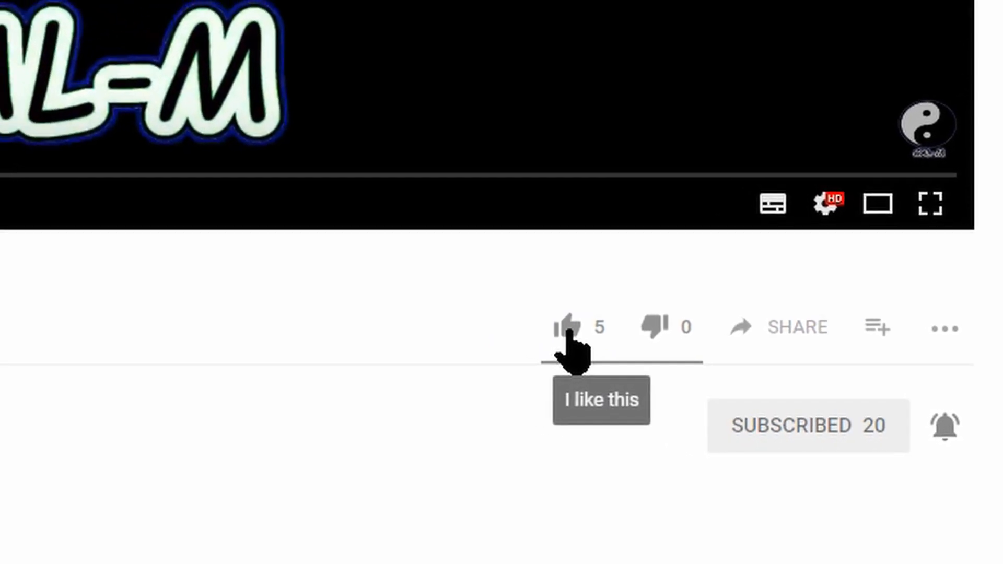
pyautogui.click(554, 325)
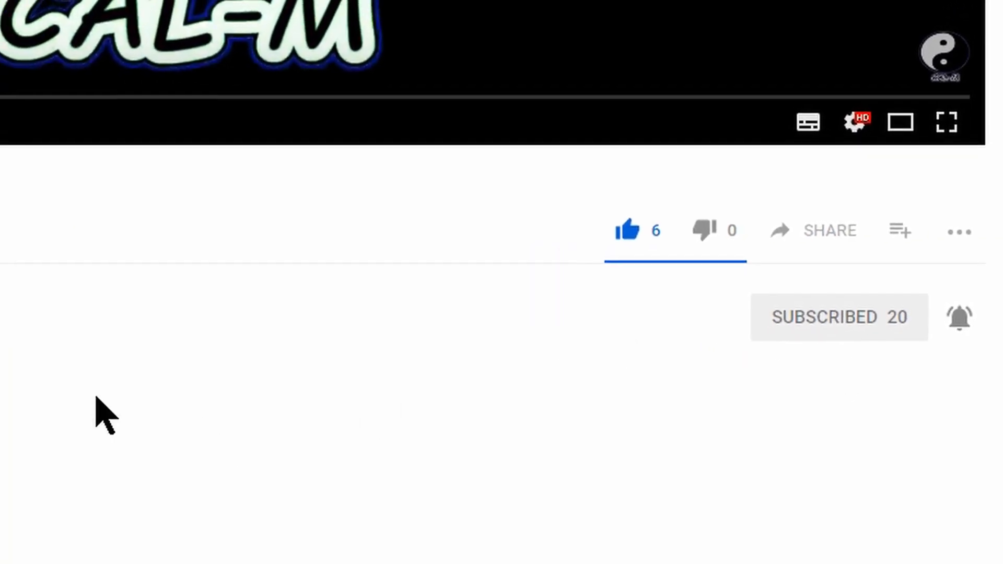
pyautogui.scroll(-4, 141, 410)
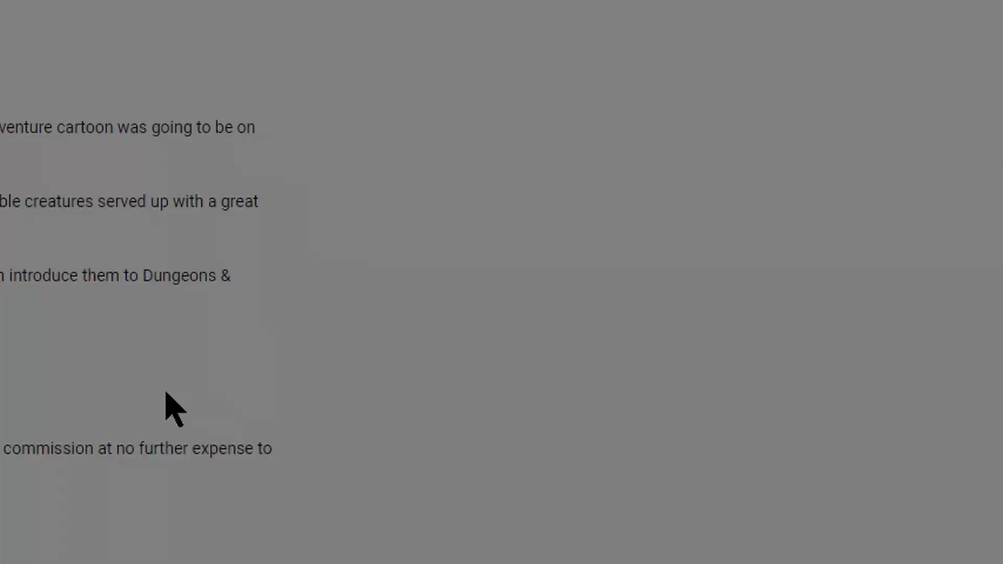